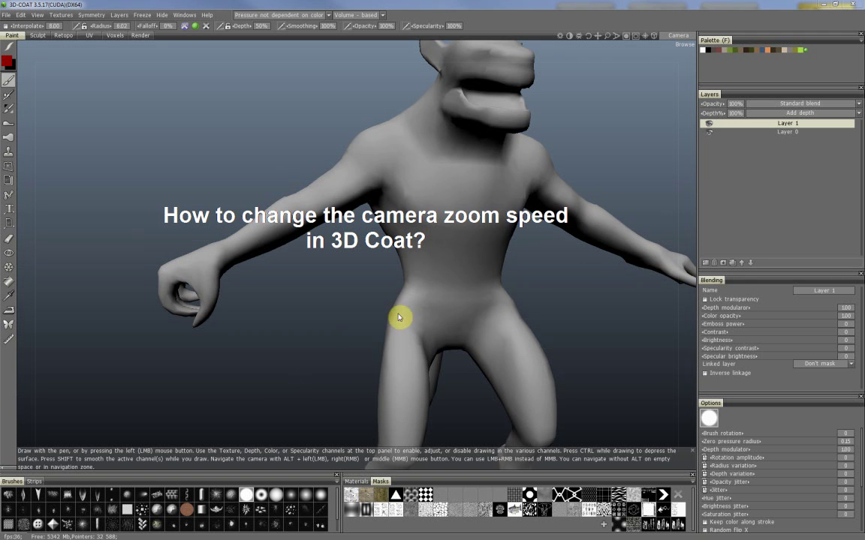
Zoom, orbit and pan around the whole creature to examine how fast the camera zooms
scroll(399, 317, down, 8)
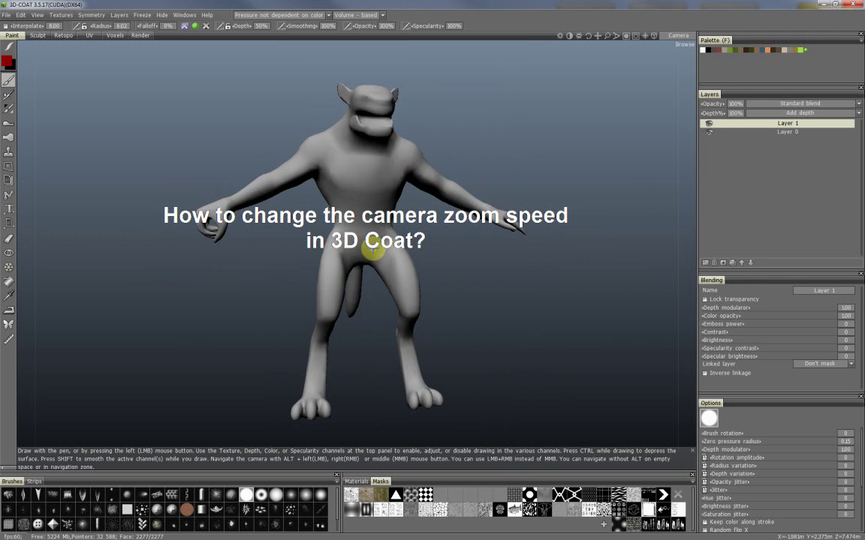
alt+drag(372, 250, 376, 225)
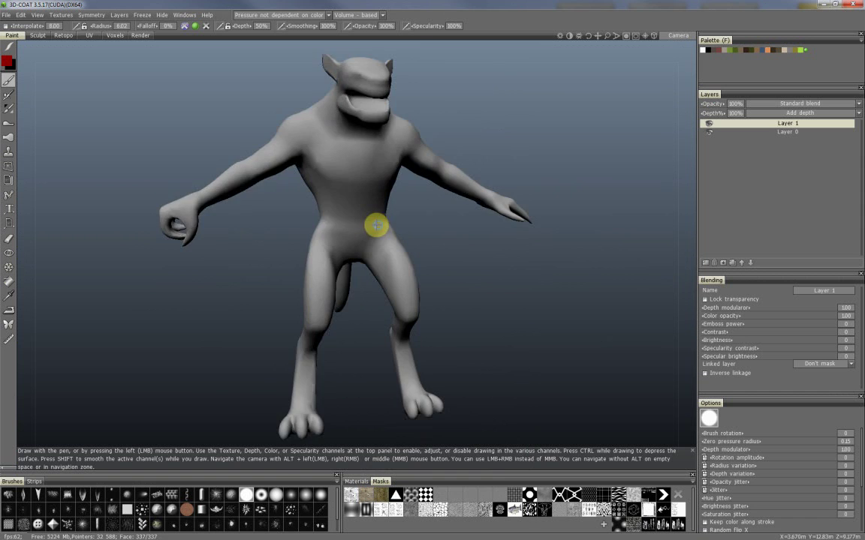
alt+right_drag(376, 225, 373, 198)
alt+middle_drag(338, 176, 362, 233)
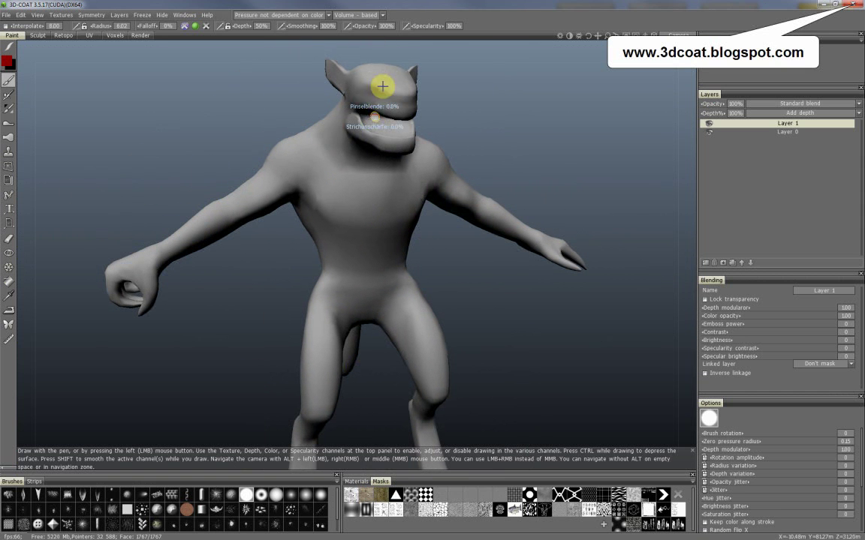
mouse_move(361, 223)
alt+right_down()
mouse_move(404, 205)
mouse_move(324, 156)
alt+right_up()
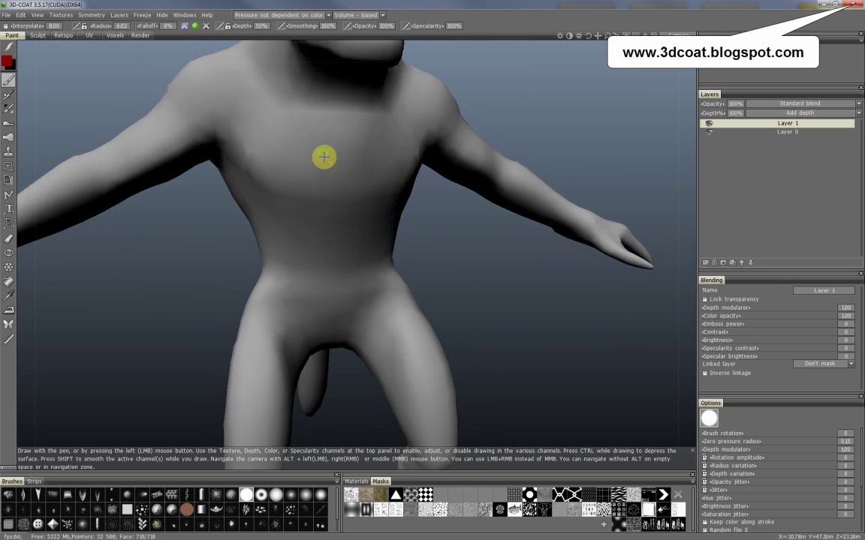
alt+middle_drag(324, 156, 350, 187)
ctrl+right_drag(328, 206, 412, 254)
alt+drag(372, 246, 411, 233)
alt+right_drag(410, 233, 381, 223)
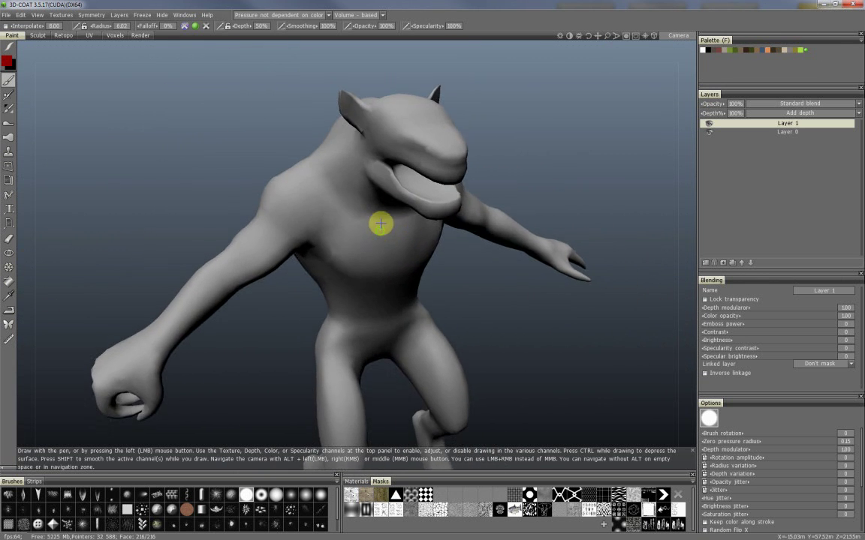
alt+middle_drag(324, 226, 357, 181)
mouse_move(357, 182)
alt+mouse_down()
mouse_move(374, 197)
mouse_move(338, 212)
mouse_move(362, 192)
mouse_move(304, 191)
mouse_move(308, 145)
mouse_move(311, 218)
mouse_move(288, 214)
mouse_move(358, 203)
mouse_move(340, 213)
mouse_move(373, 211)
mouse_move(351, 214)
mouse_move(380, 199)
mouse_move(237, 248)
mouse_move(272, 199)
mouse_move(295, 266)
mouse_move(222, 263)
mouse_move(287, 232)
mouse_move(381, 224)
alt+mouse_up()
Paint a small red spot on a fingertip of the curled hand with a brush radius of 1.85
right_drag(203, 314, 124, 309)
drag(124, 309, 232, 309)
scroll(225, 317, down, 5)
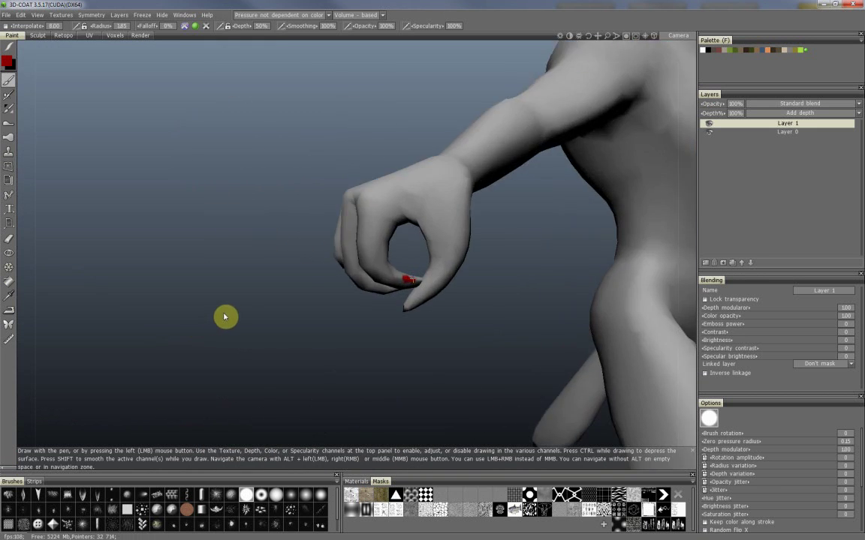
Zoom in and out close to the painted finger to examine the zoom speed at close range
alt+right_drag(224, 314, 293, 232)
mouse_move(324, 212)
alt+mouse_down()
mouse_move(336, 204)
mouse_move(311, 213)
alt+mouse_up()
alt+right_drag(321, 208, 336, 207)
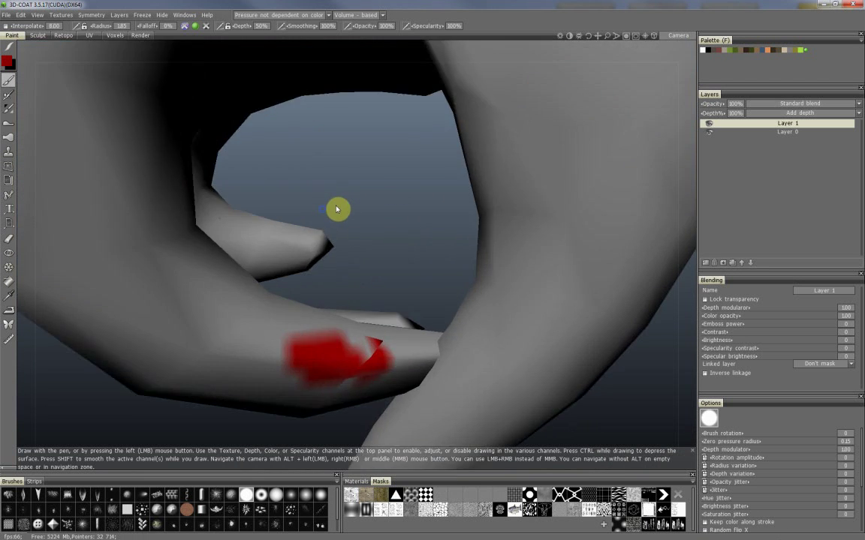
scroll(337, 209, down, 5)
scroll(394, 229, up, 5)
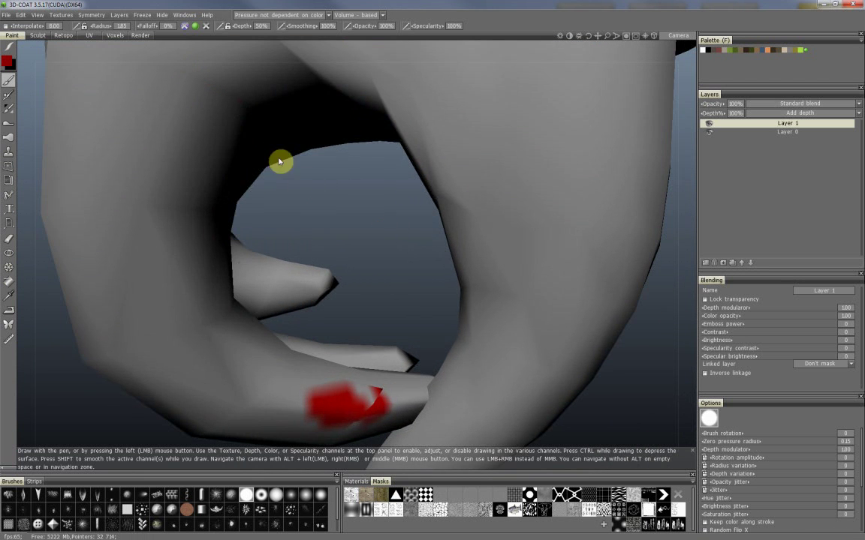
Set the camera zoom speed to 0.50 in the preferences and accept the change
click(21, 16)
click(51, 119)
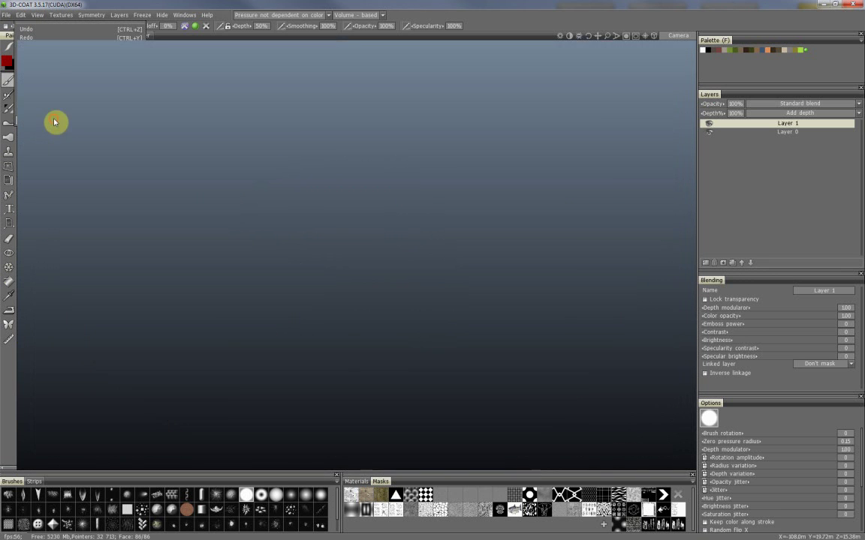
scroll(550, 312, down, 5)
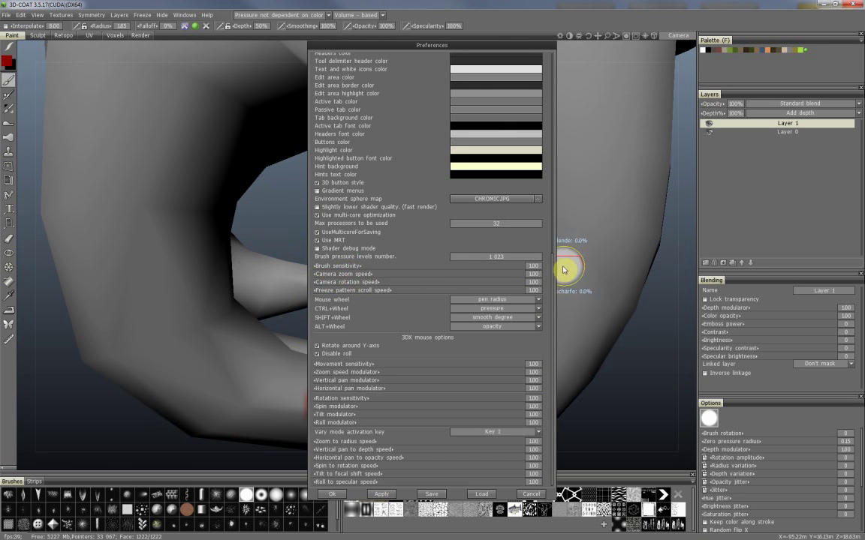
click(537, 275)
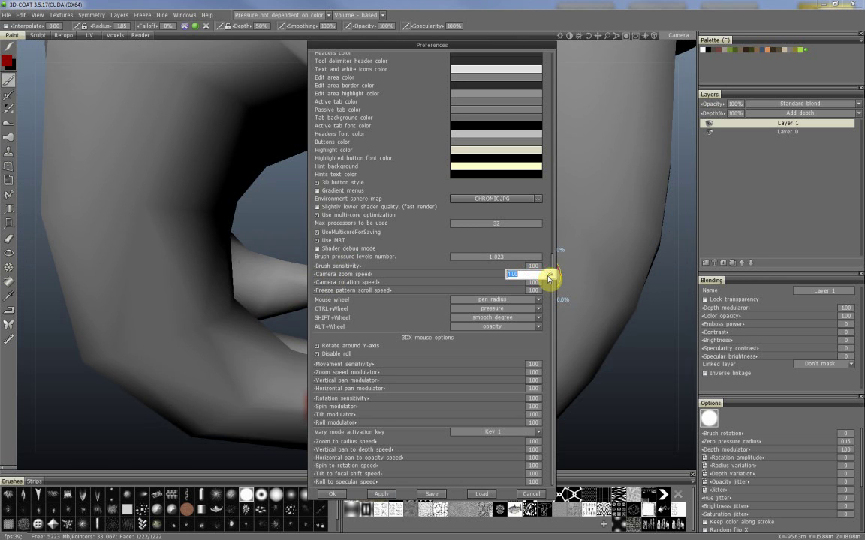
text(5)
click(550, 274)
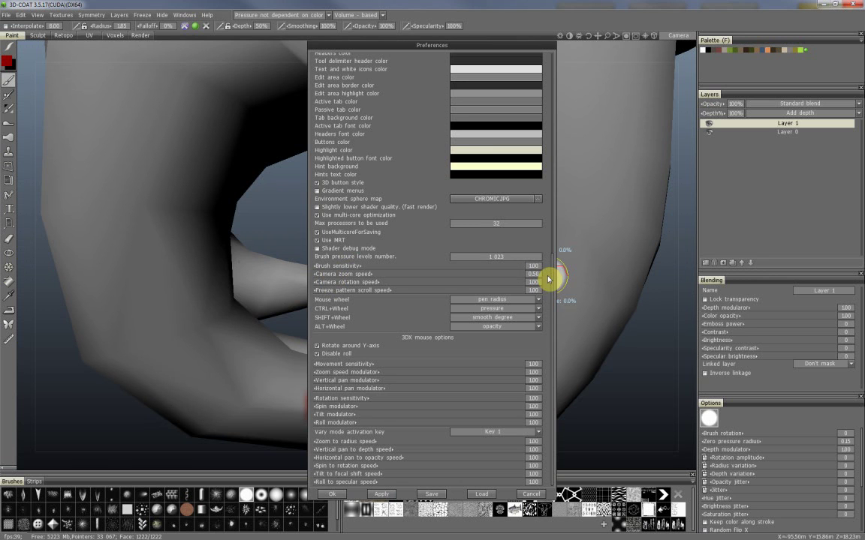
click(336, 495)
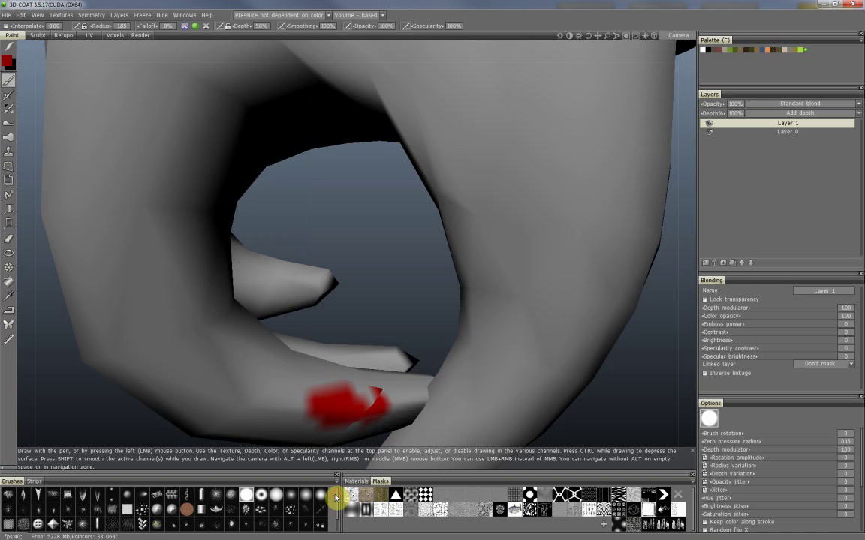
Zoom in and out repeatedly on the curled hand to test the changed camera zoom speed
scroll(475, 290, down, 5)
scroll(476, 290, up, 2)
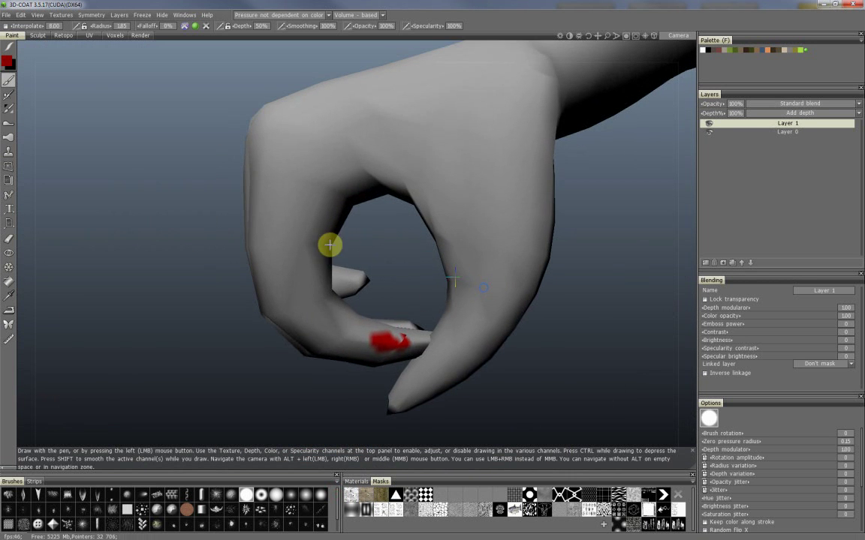
scroll(331, 245, up, 2)
alt+drag(330, 206, 347, 237)
scroll(348, 237, up, 4)
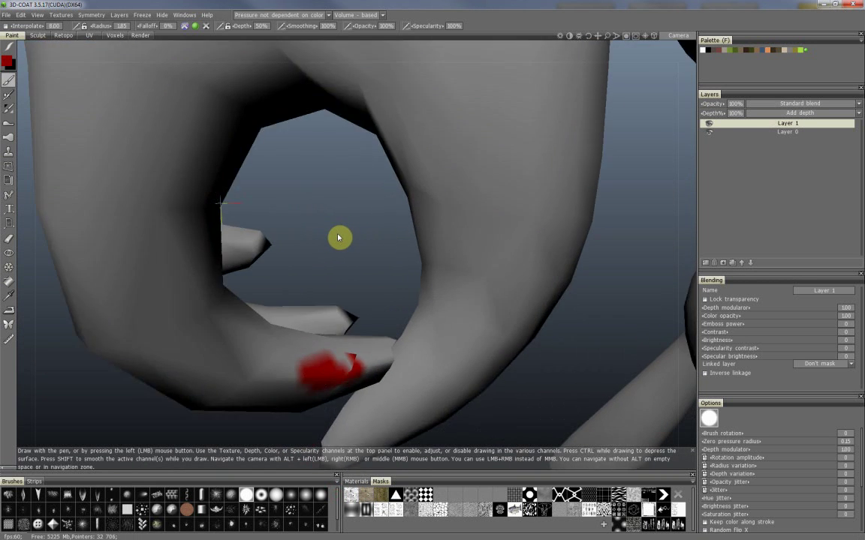
scroll(340, 238, down, 3)
scroll(323, 206, up, 4)
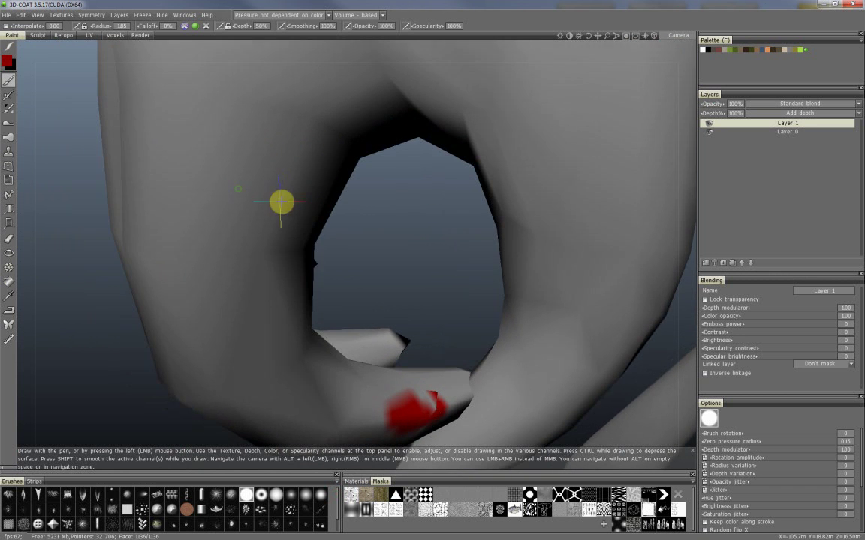
scroll(395, 222, down, 1)
scroll(257, 245, up, 3)
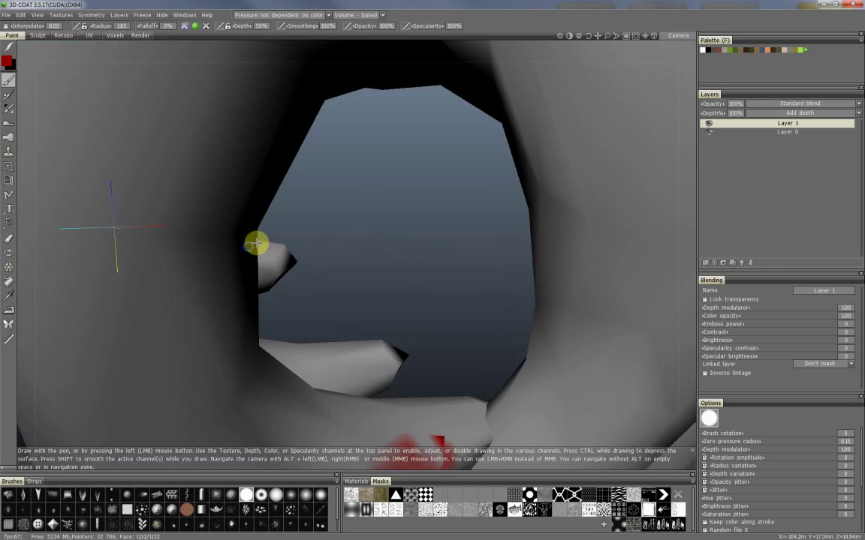
scroll(241, 246, down, 3)
scroll(256, 246, up, 3)
scroll(256, 246, down, 1)
mouse_move(234, 235)
alt+mouse_down()
mouse_move(177, 233)
mouse_move(222, 230)
mouse_move(203, 232)
mouse_move(199, 209)
mouse_move(220, 219)
alt+mouse_up()
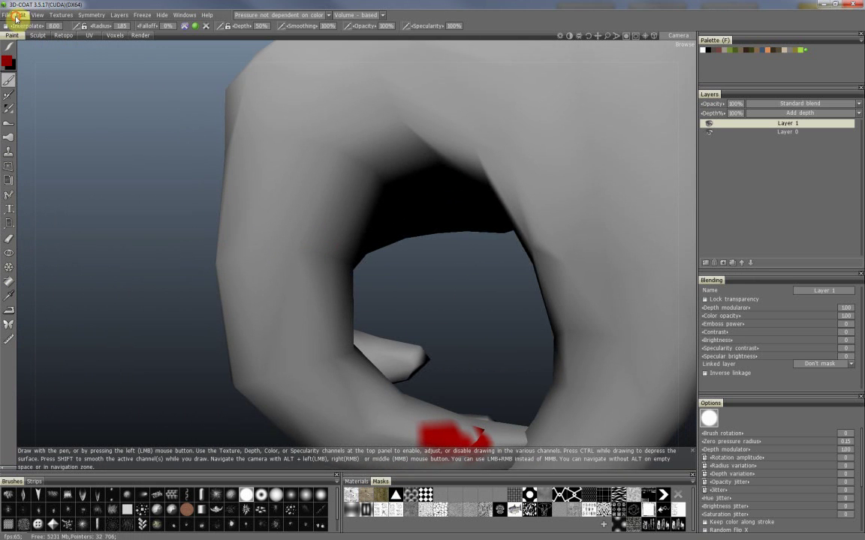
Set the camera zoom speed to 0.10 in the preferences and accept the change
click(19, 15)
click(40, 115)
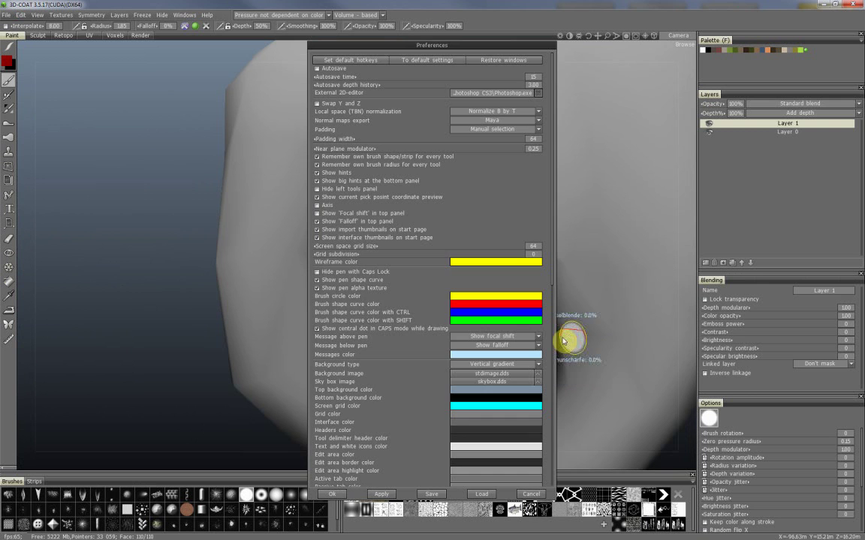
scroll(532, 308, down, 5)
click(535, 275)
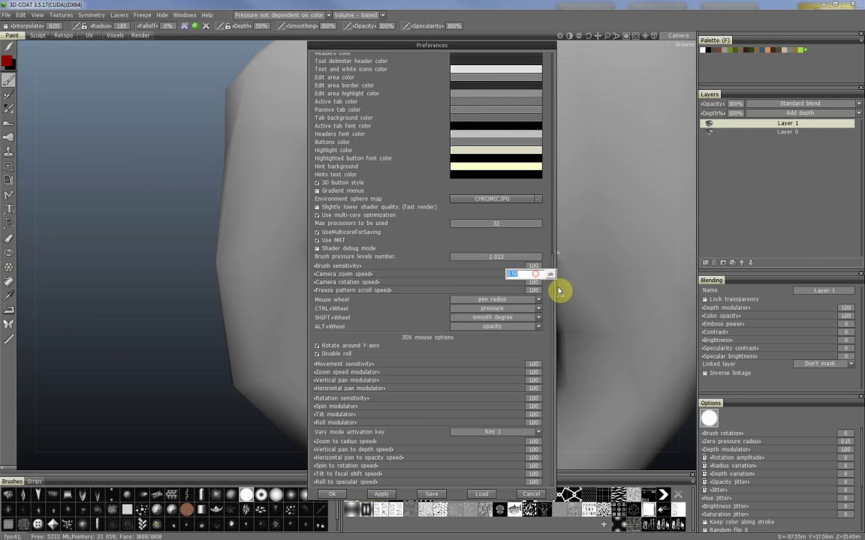
click(559, 291)
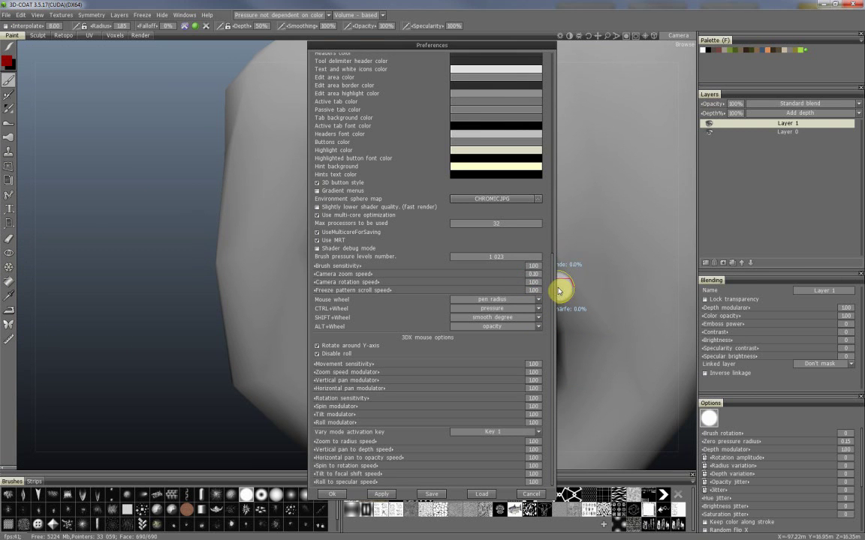
click(343, 494)
Paint curved red strokes across the back of the curled hand
mouse_move(456, 330)
right_down()
mouse_move(497, 335)
mouse_move(426, 347)
mouse_move(344, 320)
mouse_move(432, 311)
mouse_move(400, 317)
mouse_move(353, 290)
mouse_move(281, 316)
mouse_move(440, 290)
mouse_move(364, 301)
mouse_move(408, 273)
mouse_move(376, 187)
mouse_move(365, 245)
mouse_move(440, 264)
mouse_move(418, 233)
mouse_move(374, 118)
right_up()
mouse_move(375, 117)
mouse_down()
mouse_move(250, 218)
mouse_move(560, 162)
mouse_up()
mouse_move(559, 162)
right_down()
mouse_move(445, 213)
mouse_move(481, 197)
mouse_move(425, 178)
right_up()
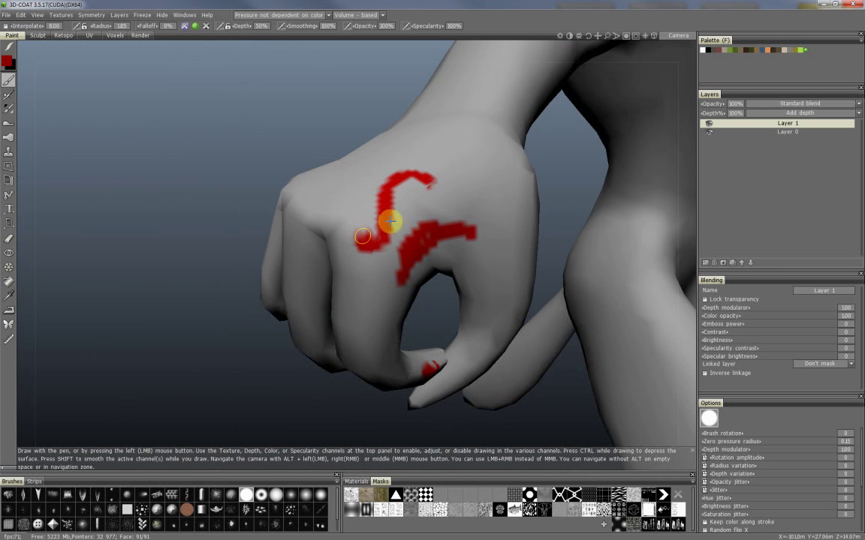
Zoom out from the hand to the whole creature and orbit around it to test the camera zoom speed
mouse_move(391, 221)
right_down()
mouse_move(435, 206)
mouse_move(372, 187)
mouse_move(436, 188)
mouse_move(349, 216)
mouse_move(406, 250)
mouse_move(274, 249)
mouse_move(259, 223)
mouse_move(341, 213)
mouse_move(195, 259)
mouse_move(292, 244)
right_up()
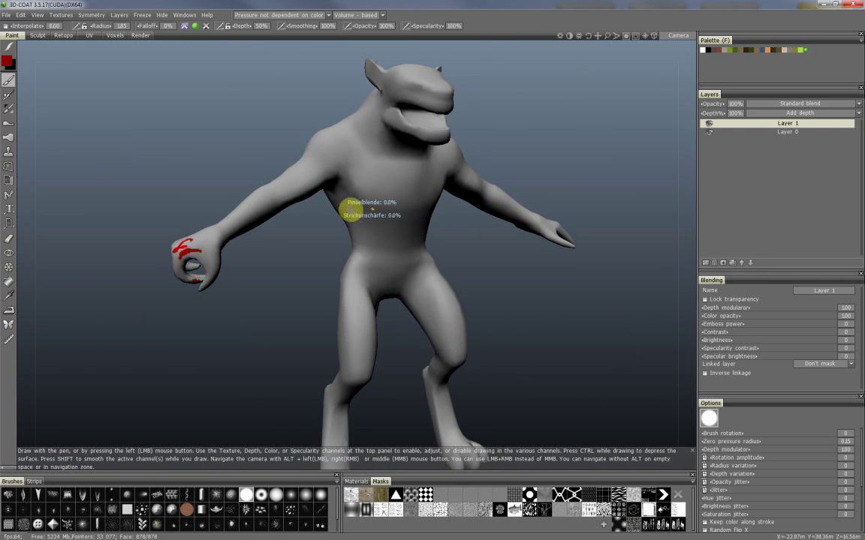
right_drag(353, 210, 358, 222)
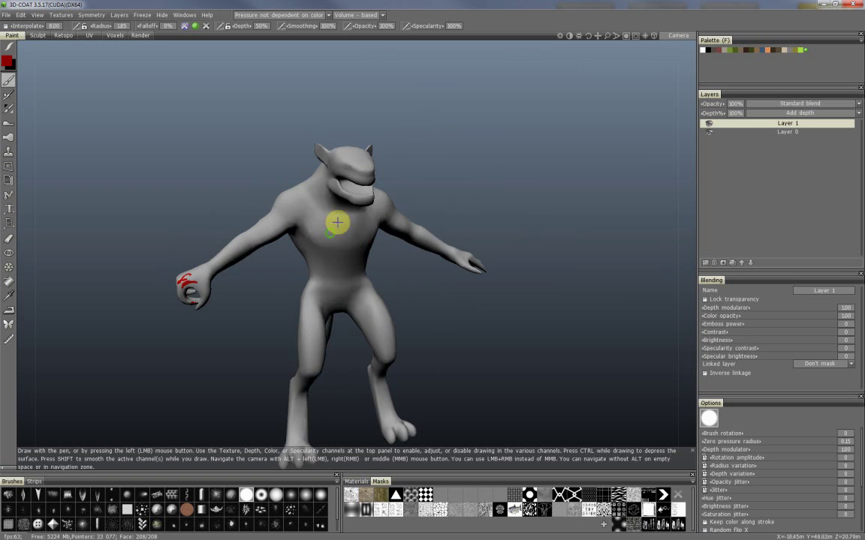
alt+middle_drag(337, 222, 379, 167)
alt+drag(395, 191, 459, 187)
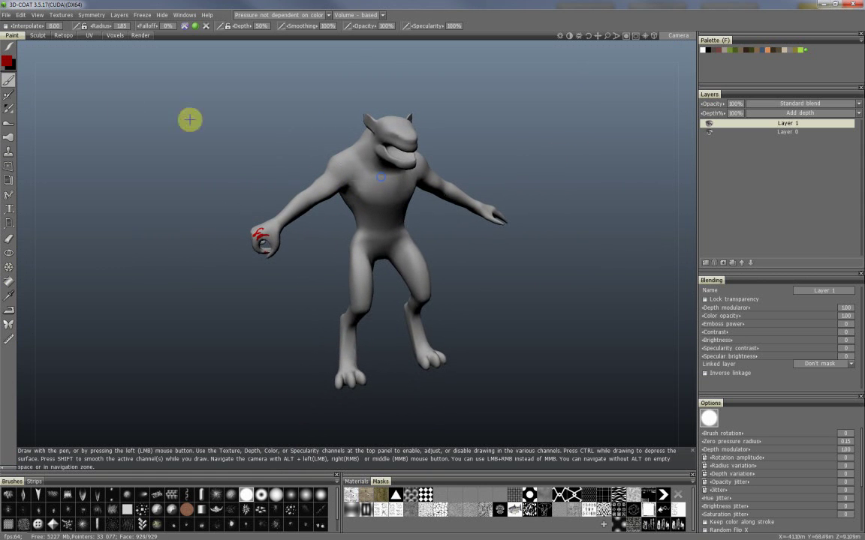
alt+drag(397, 132, 508, 104)
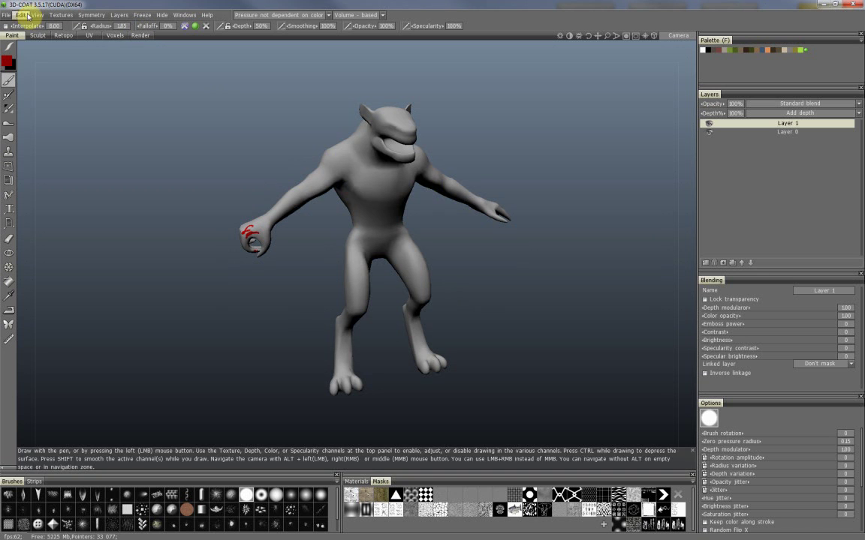
Set the camera zoom speed to 0.25 in the preferences and accept the change
click(26, 15)
click(52, 113)
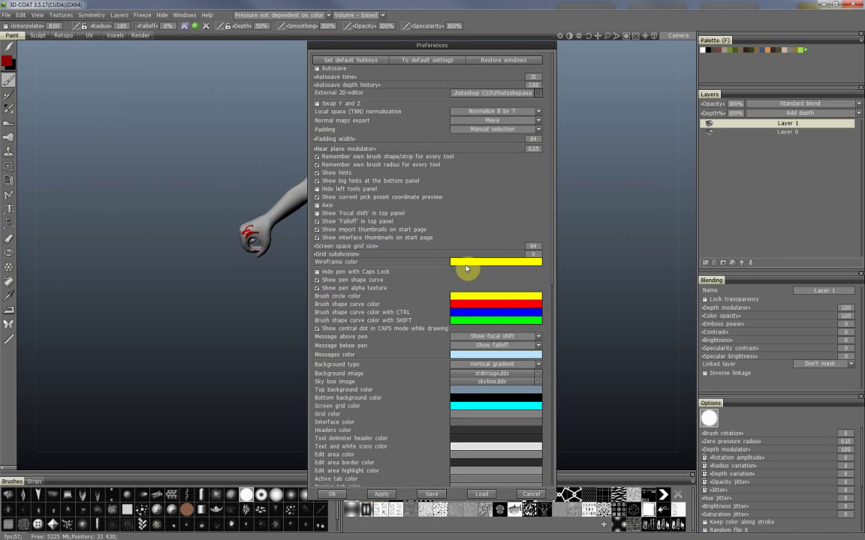
scroll(551, 297, down, 5)
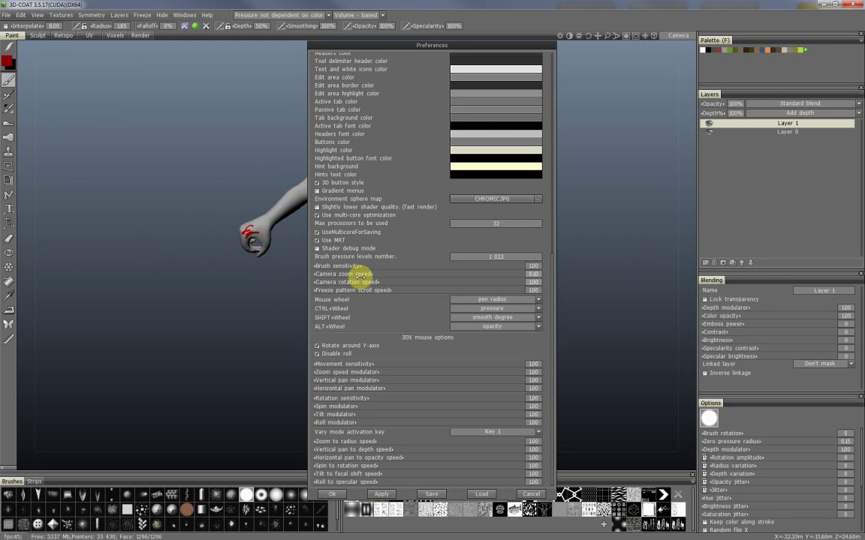
click(533, 275)
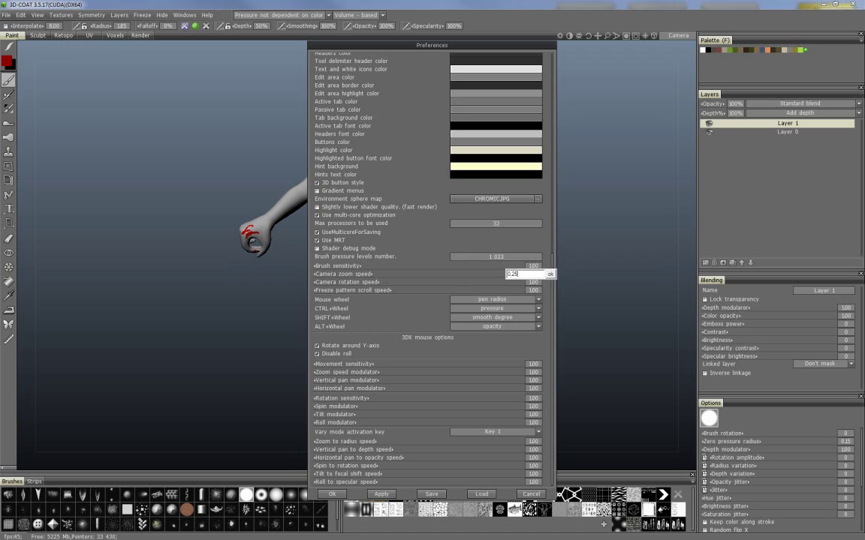
key(Return)
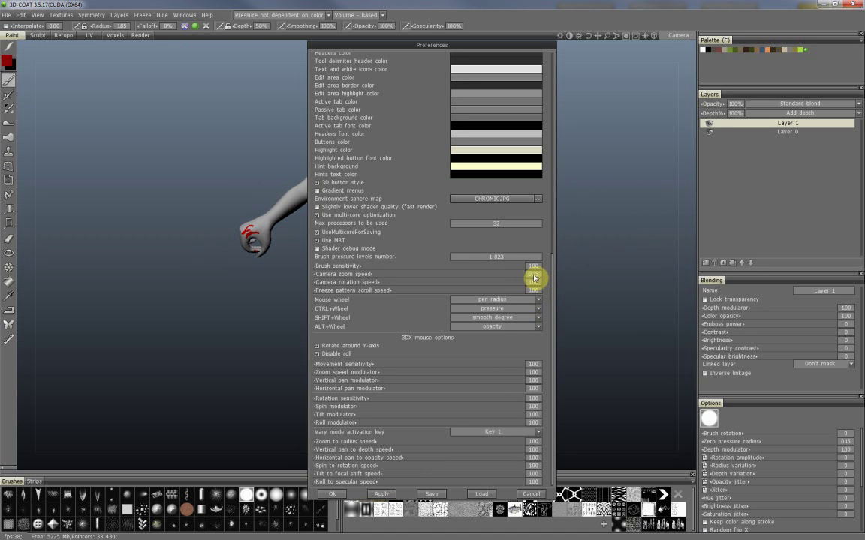
click(331, 494)
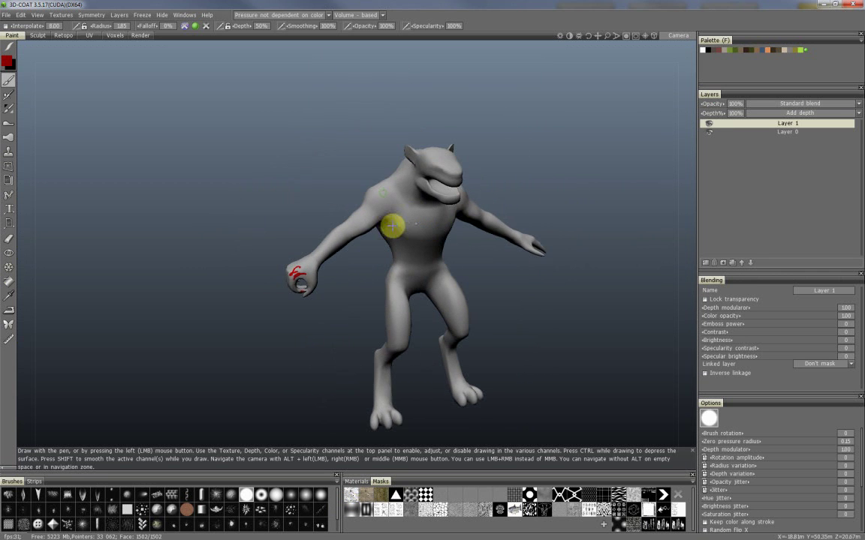
Orbit the creature and zoom in on the painted hand to check the adjusted camera zoom speed
scroll(503, 207, up, 2)
alt+drag(432, 217, 293, 206)
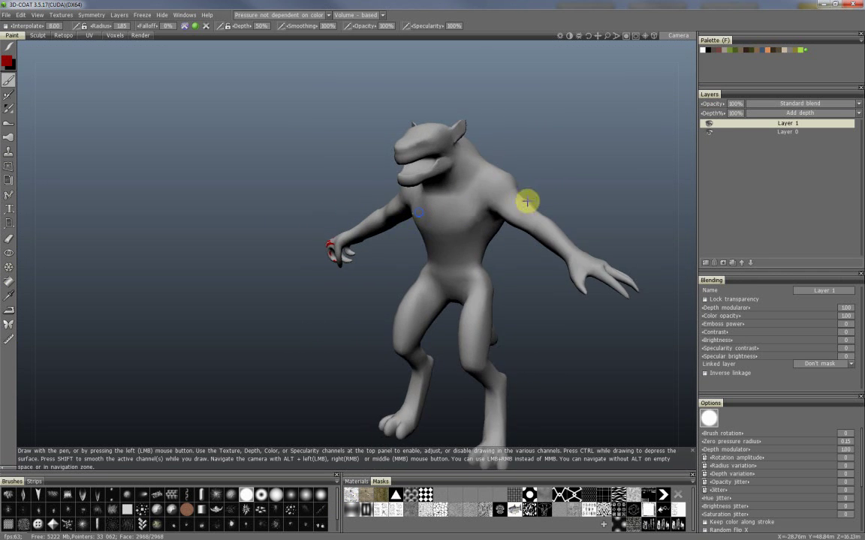
alt+drag(527, 201, 367, 204)
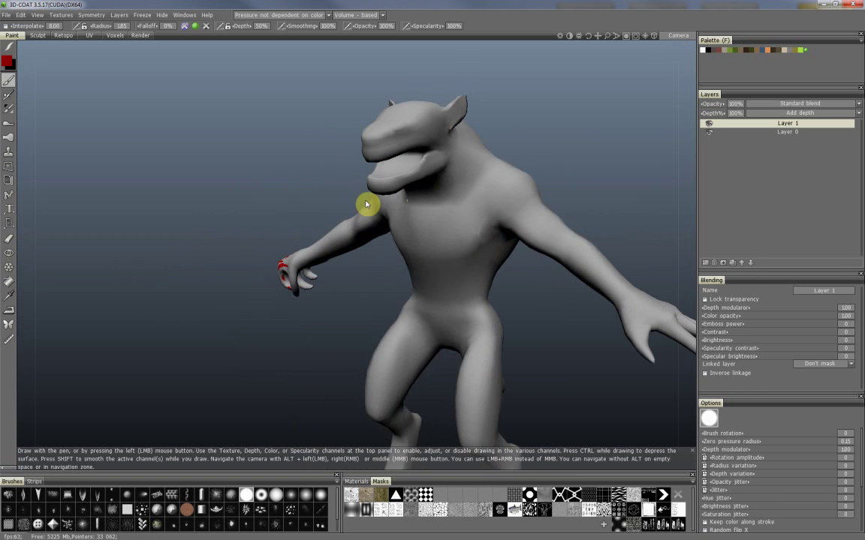
alt+middle_drag(407, 225, 425, 213)
alt+right_drag(425, 213, 277, 165)
alt+drag(277, 166, 273, 233)
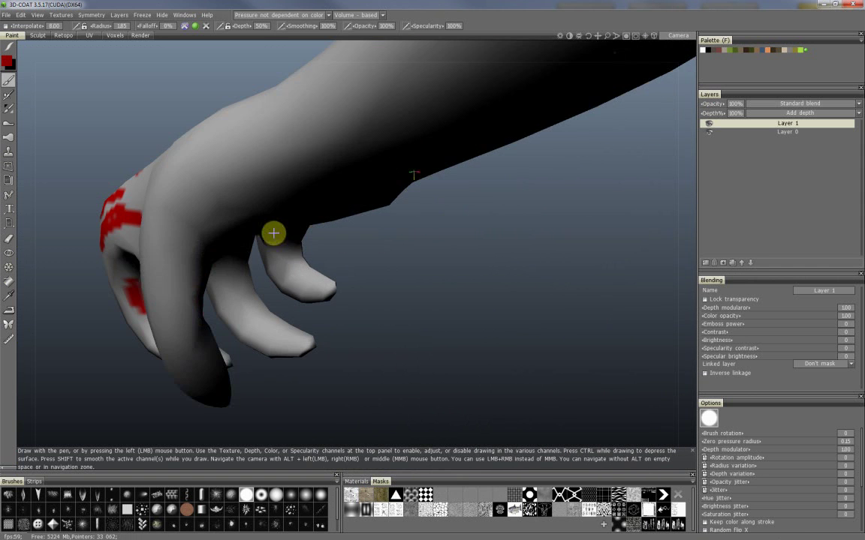
mouse_move(180, 229)
alt+mouse_down()
mouse_move(304, 243)
mouse_move(355, 226)
mouse_move(324, 235)
mouse_move(325, 203)
mouse_move(328, 220)
mouse_move(359, 244)
mouse_move(311, 227)
mouse_move(440, 196)
alt+mouse_up()
alt+right_drag(440, 195, 318, 227)
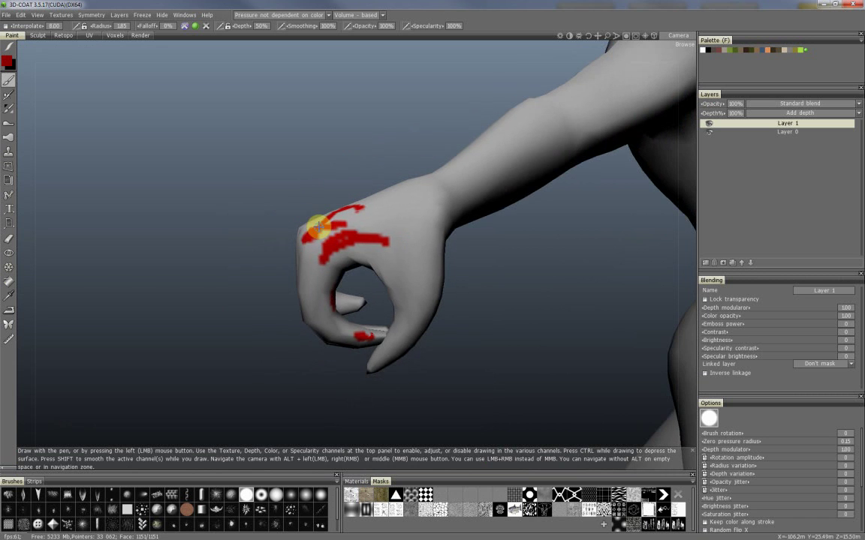
Orbit and zoom around the painted hand, then back out to the whole creature to test the reduced camera zoom speed
alt+drag(334, 240, 307, 258)
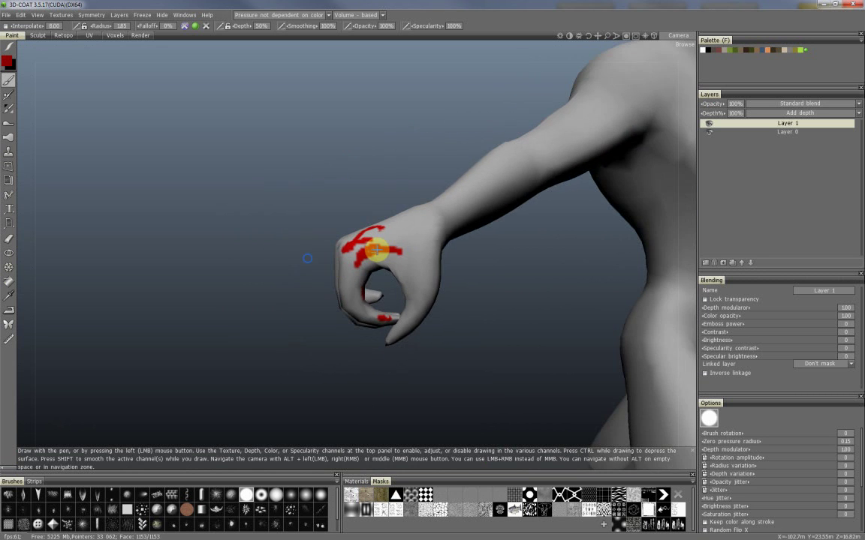
mouse_move(395, 241)
alt+mouse_down()
mouse_move(384, 264)
mouse_move(448, 233)
mouse_move(422, 214)
mouse_move(378, 217)
mouse_move(396, 198)
mouse_move(415, 216)
mouse_move(405, 206)
mouse_move(290, 230)
mouse_move(367, 232)
mouse_move(408, 220)
mouse_move(453, 189)
mouse_move(373, 211)
mouse_move(386, 198)
alt+mouse_up()
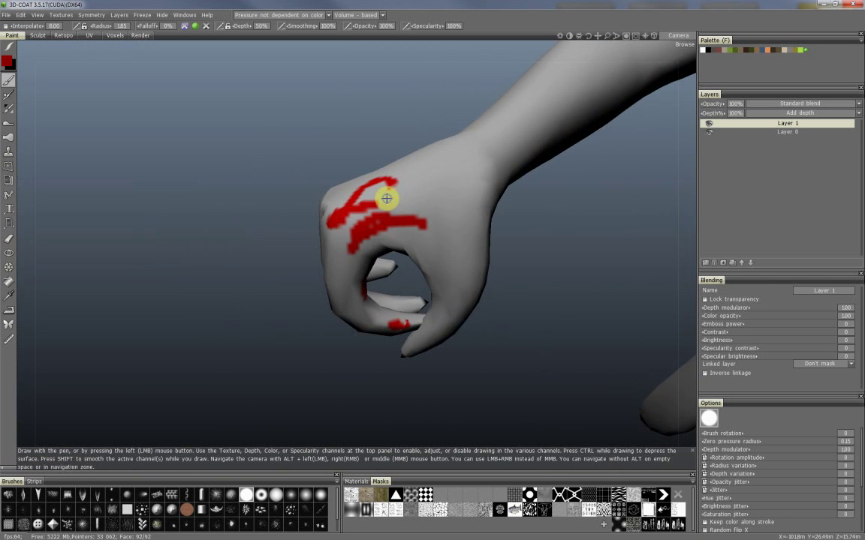
alt+right_drag(386, 199, 471, 162)
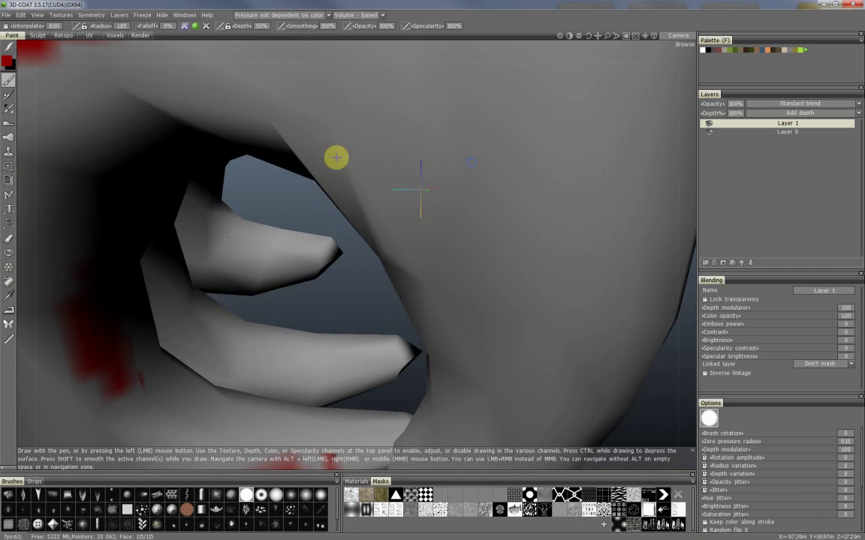
mouse_move(337, 158)
alt+right_down()
mouse_move(488, 214)
mouse_move(347, 253)
mouse_move(377, 210)
alt+right_up()
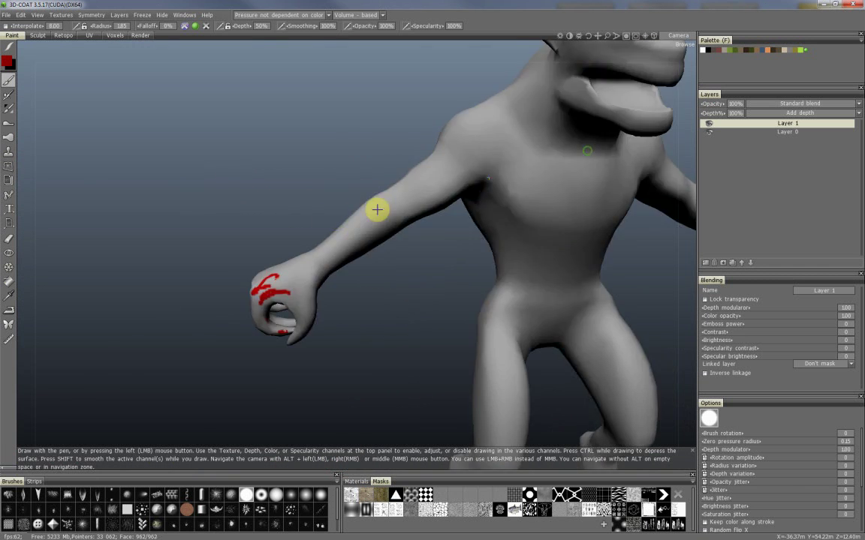
alt+middle_drag(377, 210, 278, 254)
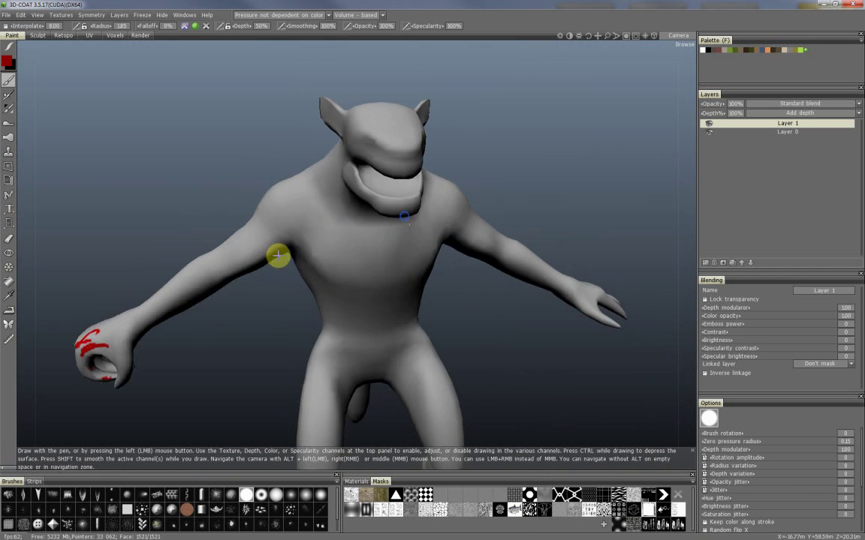
alt+right_drag(277, 255, 386, 187)
alt+middle_drag(386, 187, 430, 193)
alt+drag(430, 193, 409, 187)
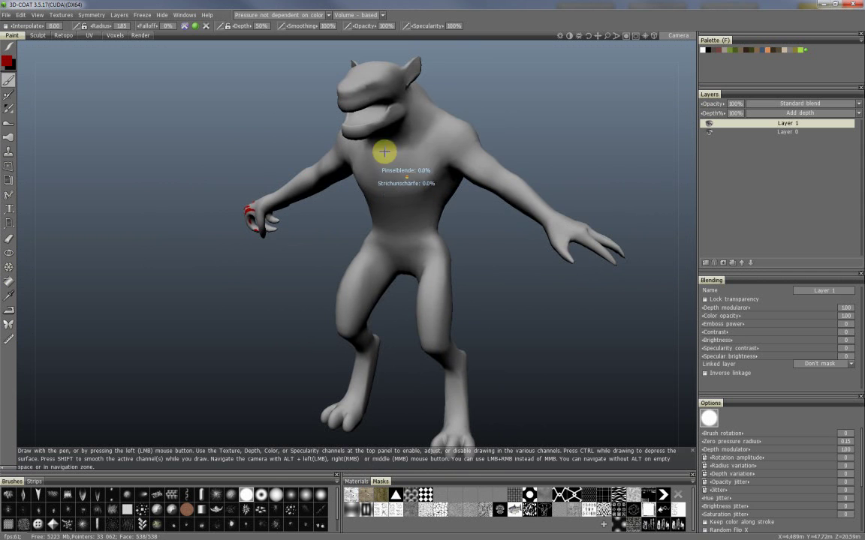
Review the camera zoom speed setting in the preferences, close them, and orbit the creature to a front view
click(25, 15)
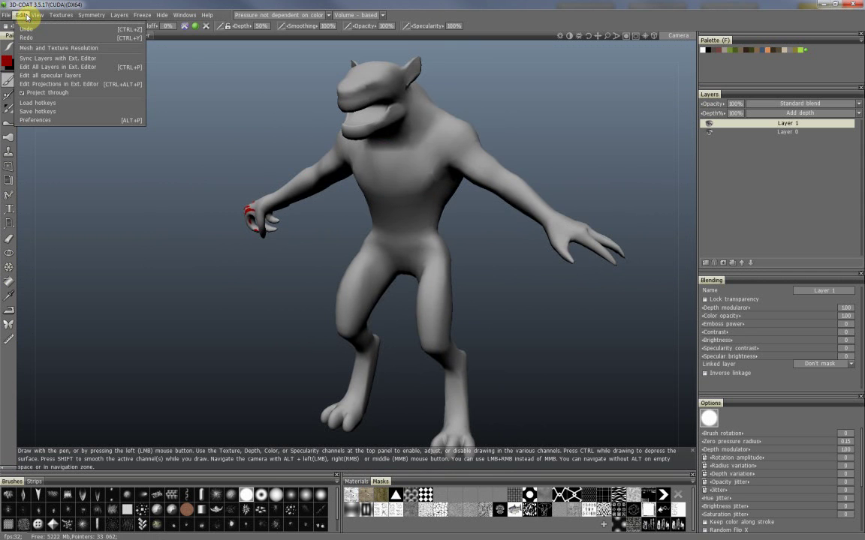
click(47, 121)
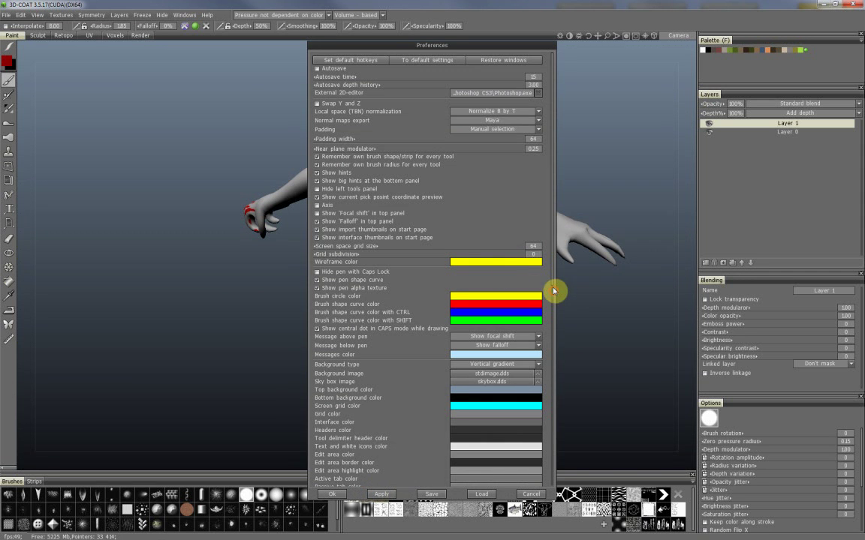
scroll(541, 286, down, 5)
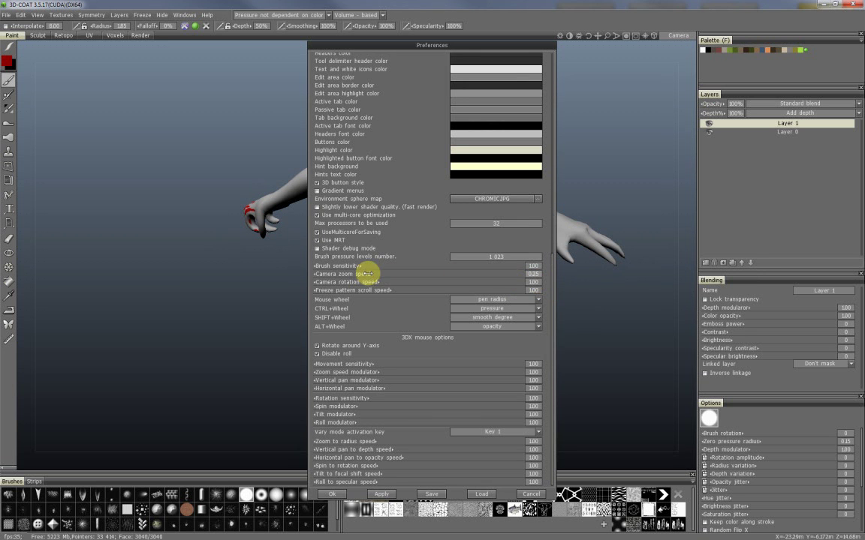
click(333, 494)
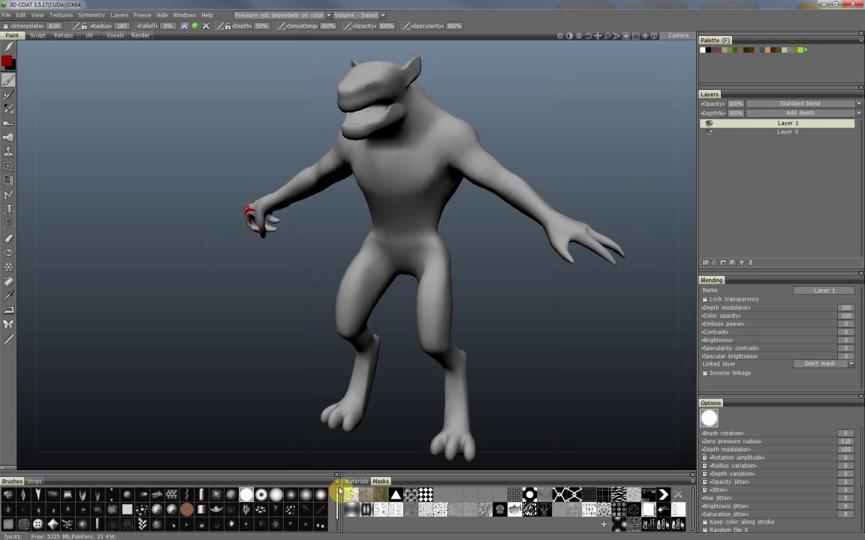
alt+drag(406, 161, 441, 153)
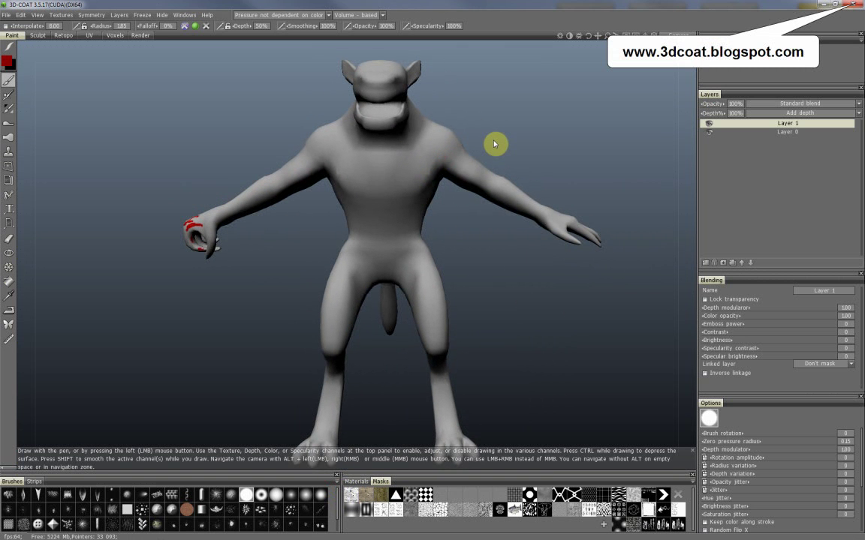